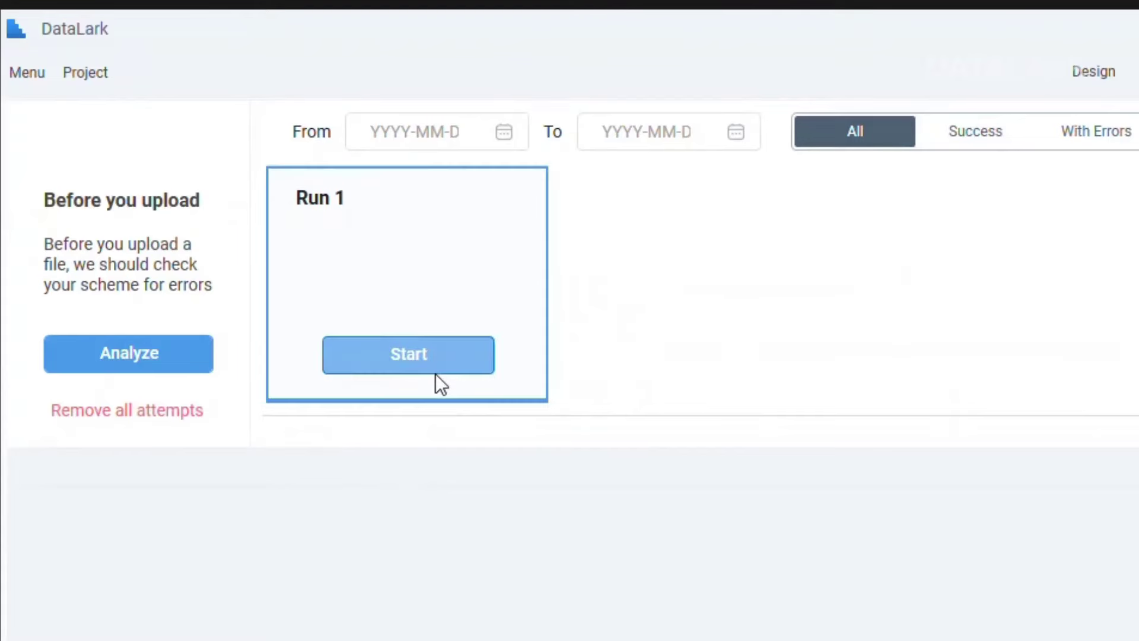
pyautogui.click(436, 373)
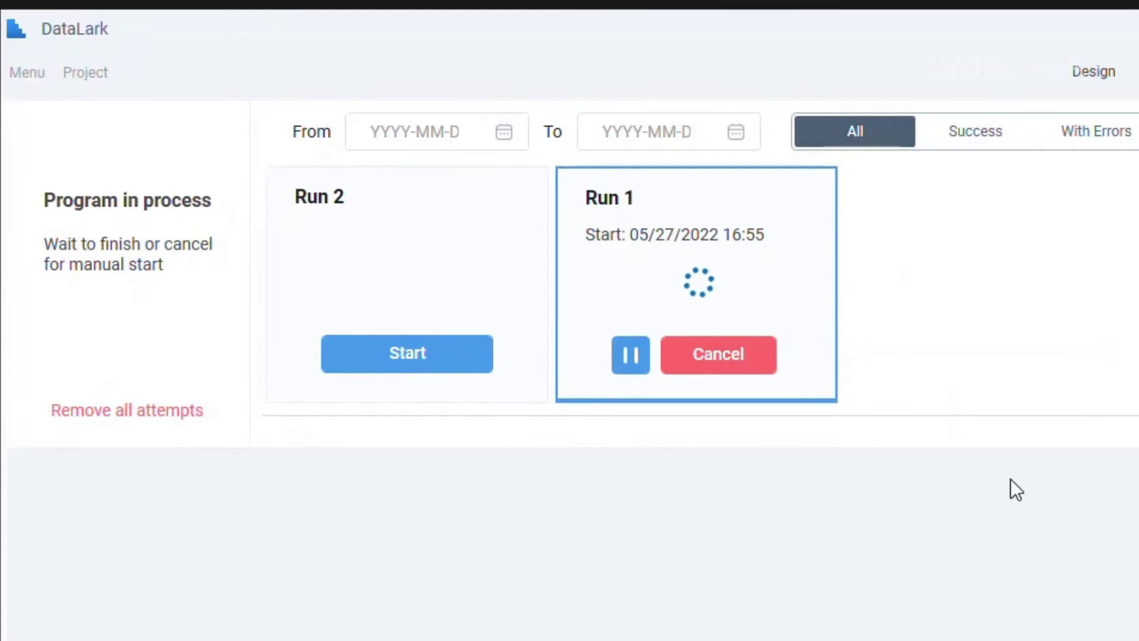